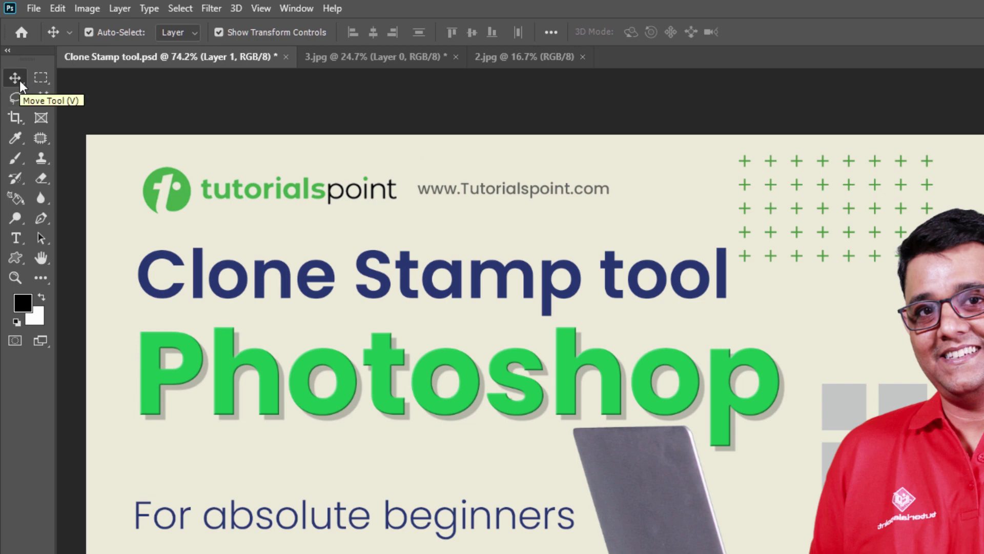
- Choose the Clone Stamp tool from the stamp flyout and switch to the 3.jpg portrait
key("s")
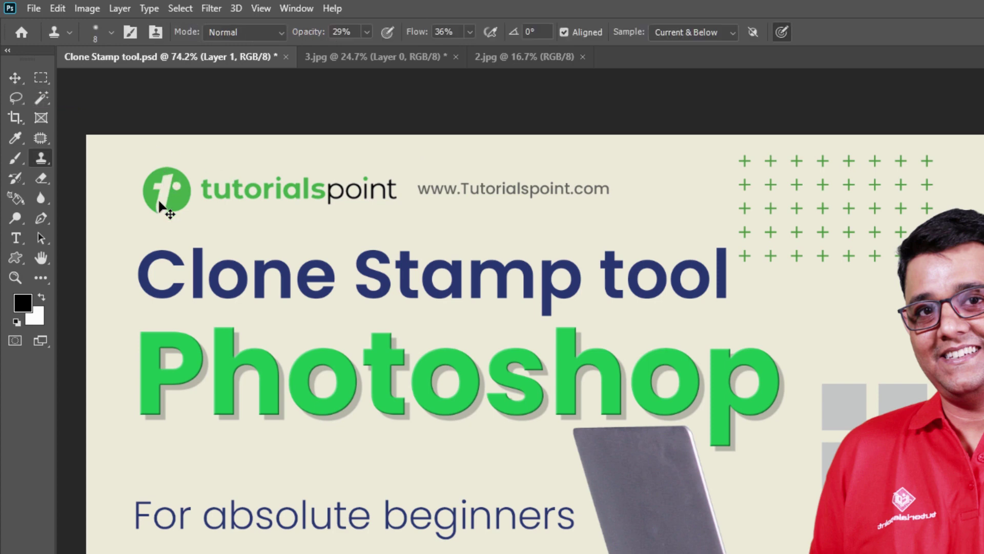
left_click(41, 156)
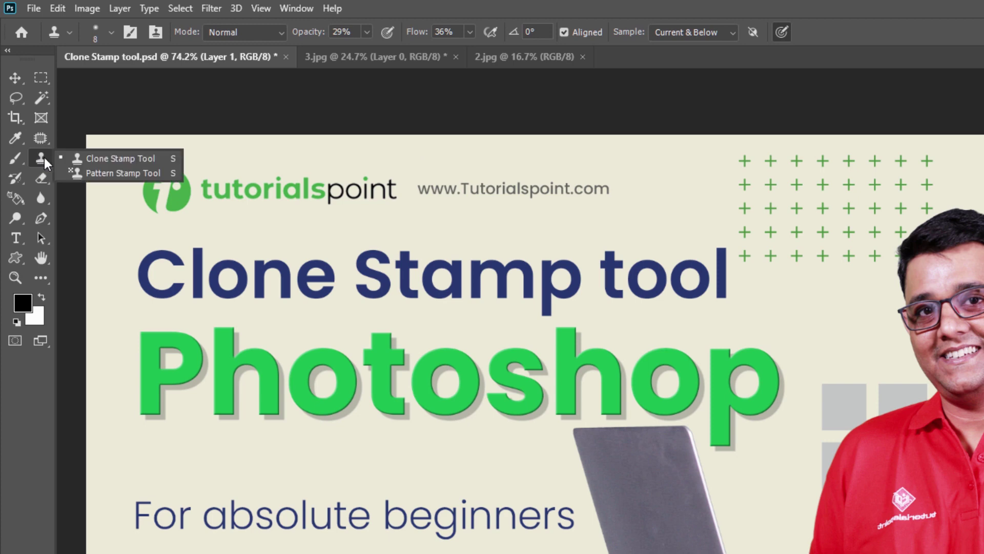
left_click(146, 158)
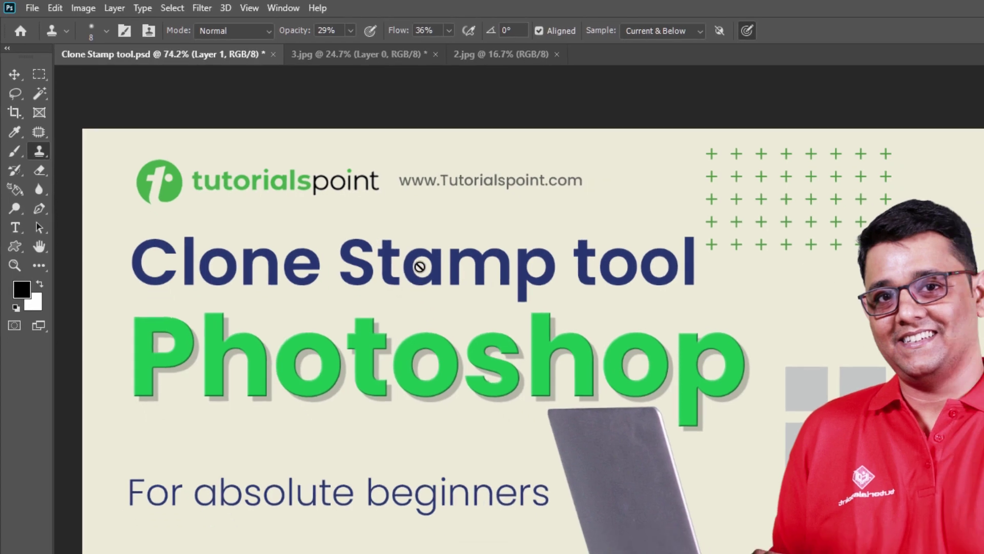
left_click(378, 57)
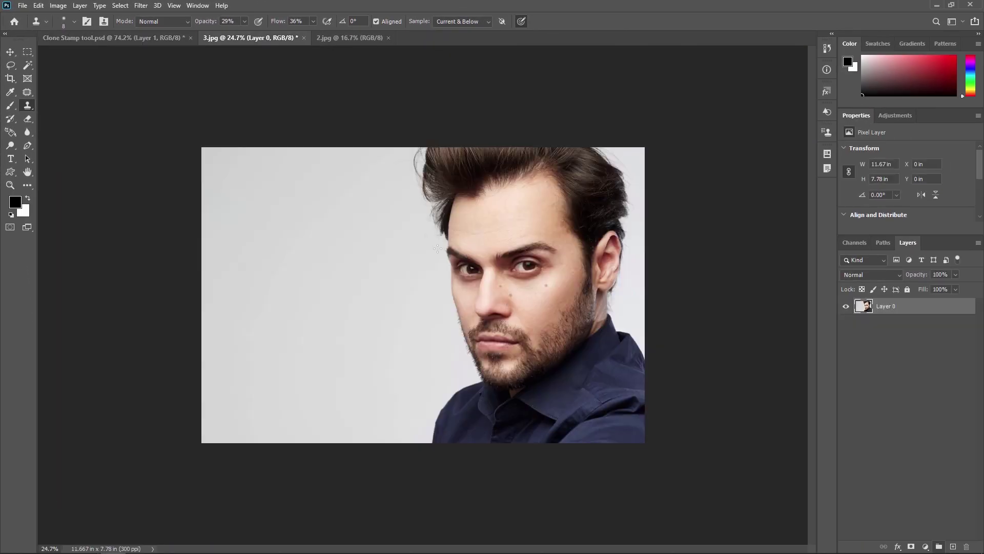
- Zoom into the portrait and give the Clone Stamp a Soft Round tip at 8 px, 0% hardness
scroll(396, 220, "up", 3)
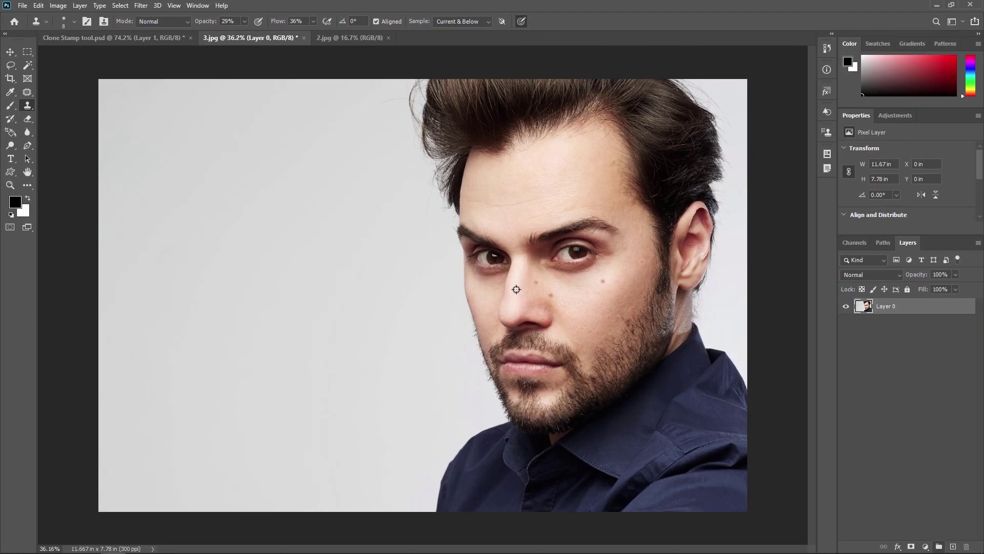
left_click(23, 6)
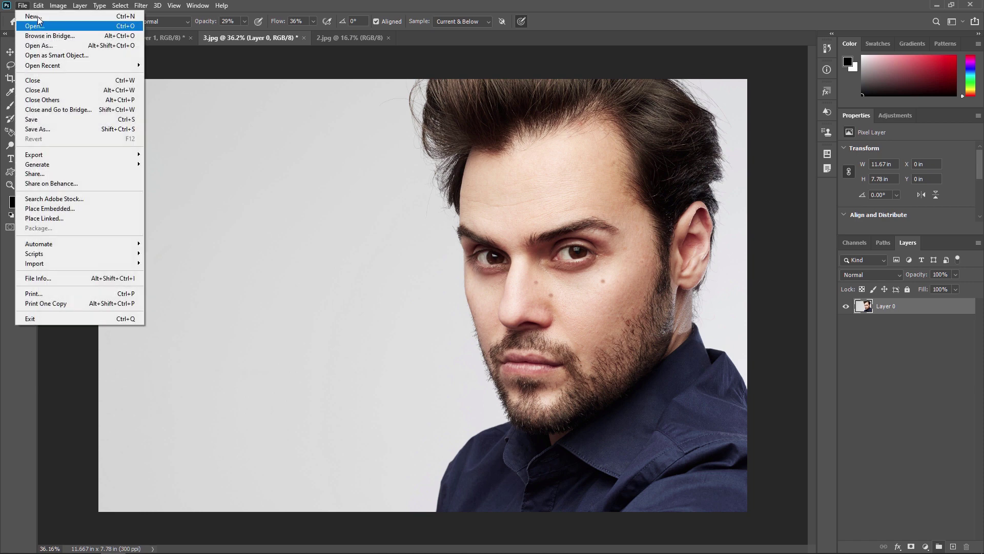
left_click(24, 7)
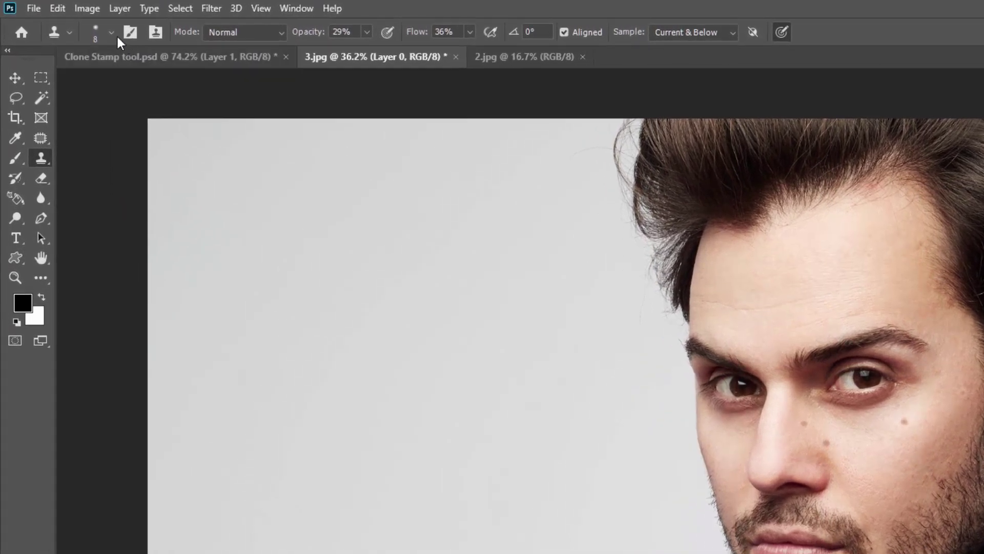
left_click(101, 29)
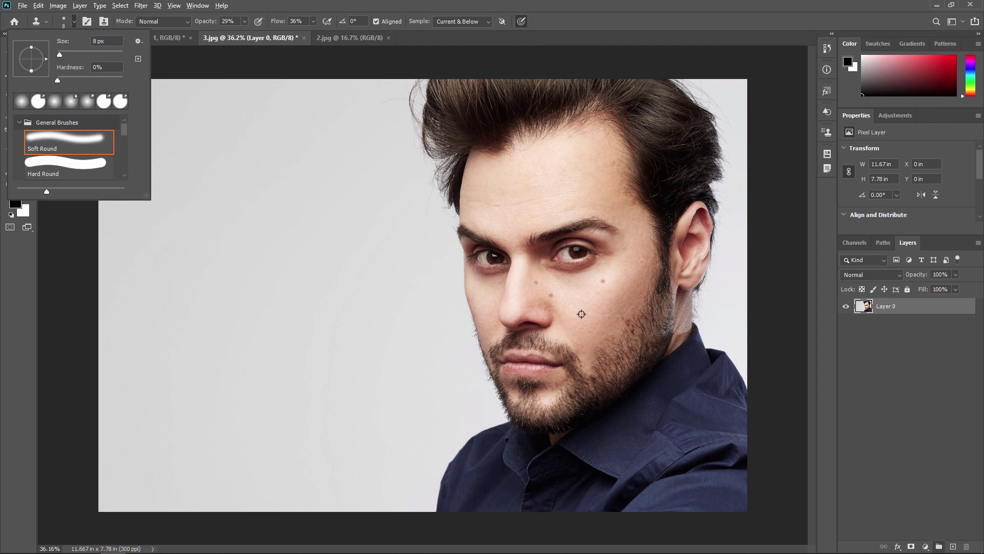
- Zoom in and centre the man's face, then enlarge the clone brush to 60
scroll(584, 313, "up", 2)
left_click_drag(462, 304, 468, 287)
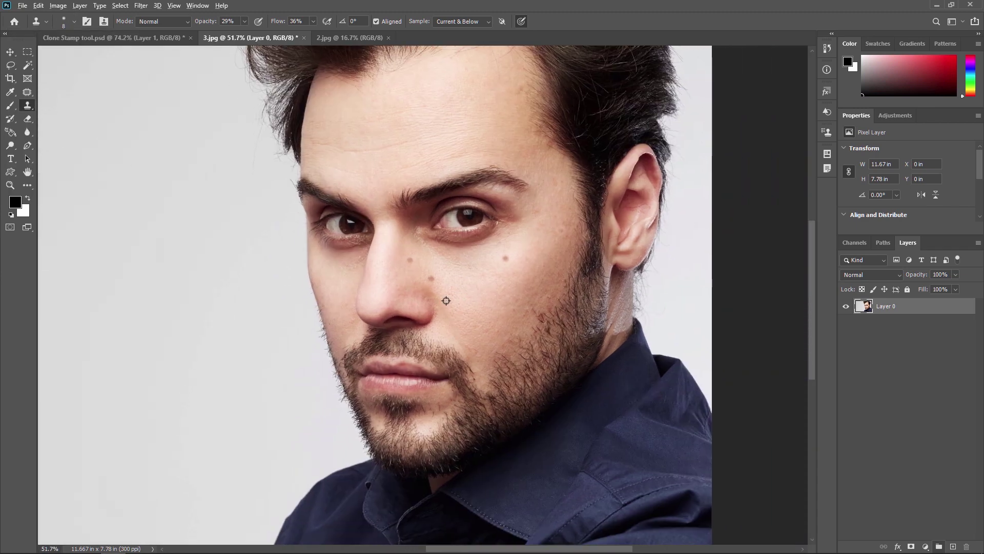
scroll(446, 297, "up", 1)
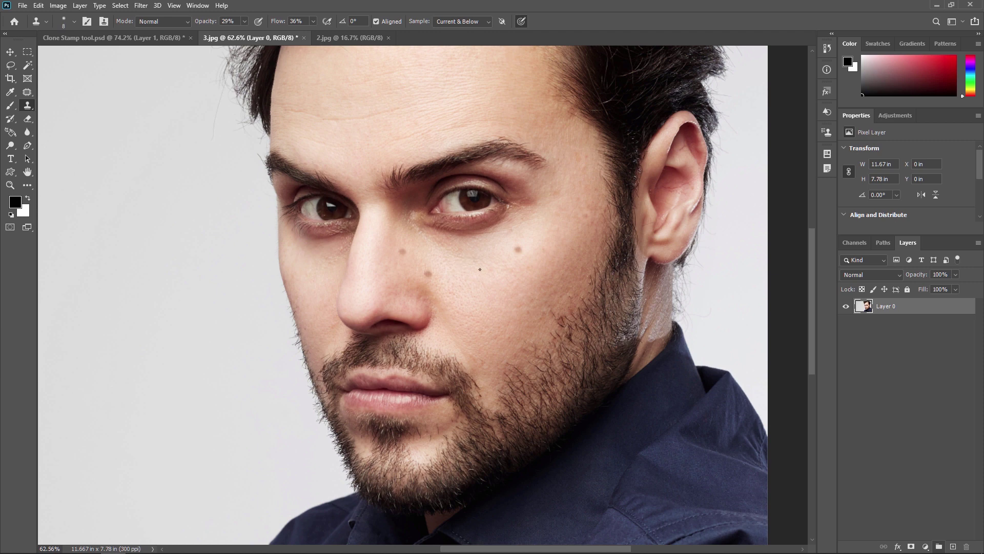
key("bracketright")
key("bracketright")
key("bracketright")
key("bracketright")
key("bracketright")
key("bracketright")
- Zoom closer and sample clean cheek skin as the clone source
scroll(468, 275, "up", 1)
scroll(485, 284, "up", 1)
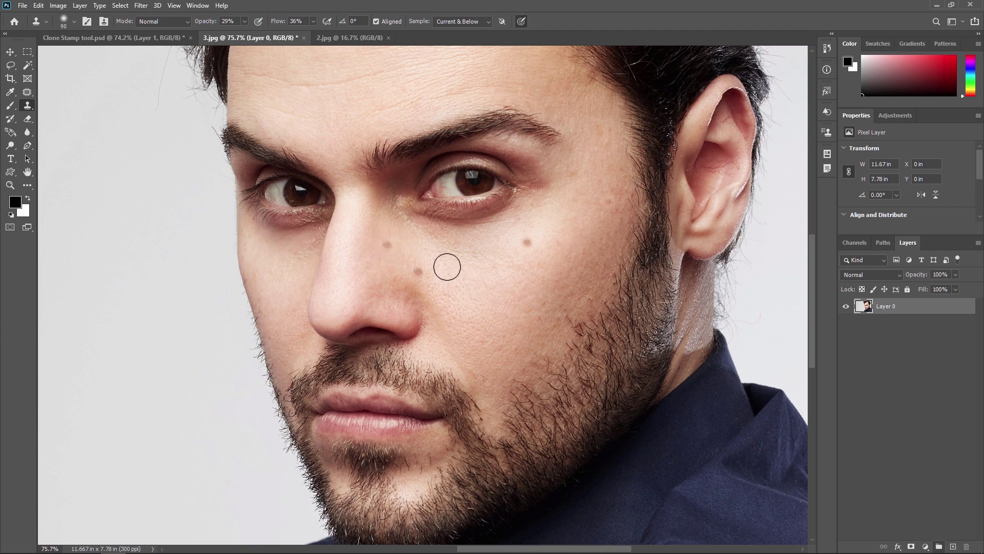
left_click(468, 267, "alt")
- Stamp clean skin over the upper mole beside the nose, undoing one bad stamp
left_click(450, 261, "alt")
left_click(388, 245)
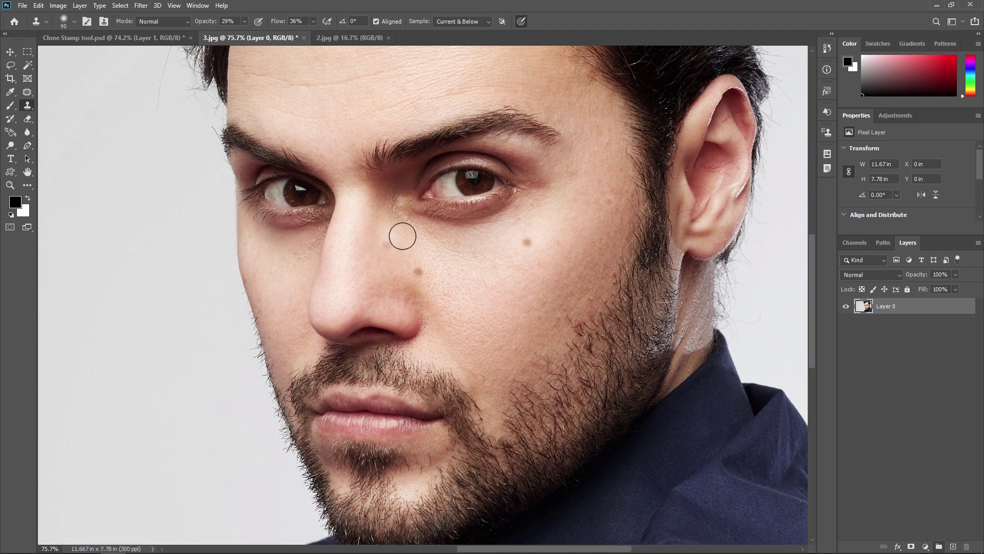
left_click(389, 239)
key("ctrl+z")
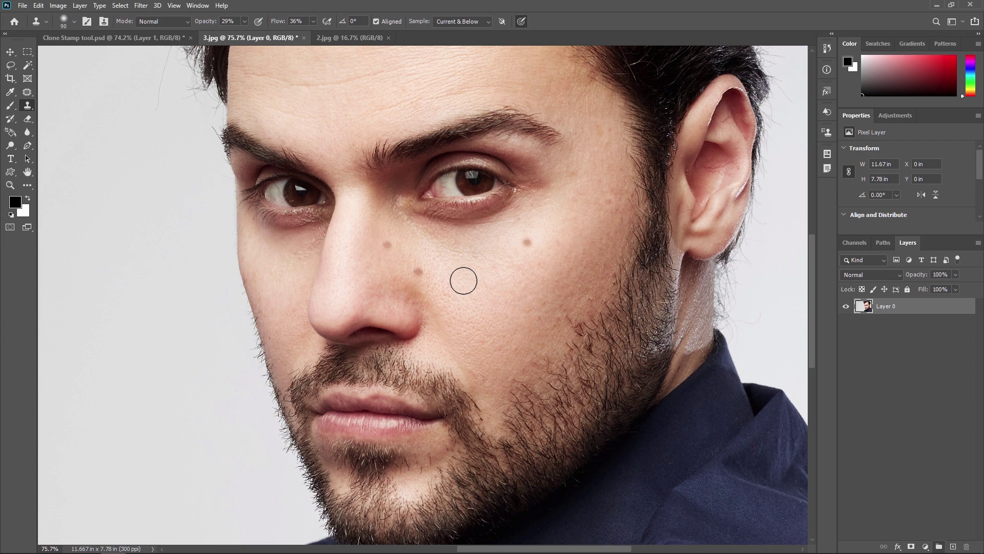
left_click(386, 244)
left_click(387, 238)
- Clone away the small lower mole and smooth the cheek skin beside the nose
left_click(420, 271)
left_click(413, 270)
left_click(413, 266)
left_click(416, 262)
- Dab clean skin over the mole further out on the cheek, undoing the last stamp
left_click(526, 239)
left_click(525, 244)
left_click(520, 251)
key("ctrl+z")
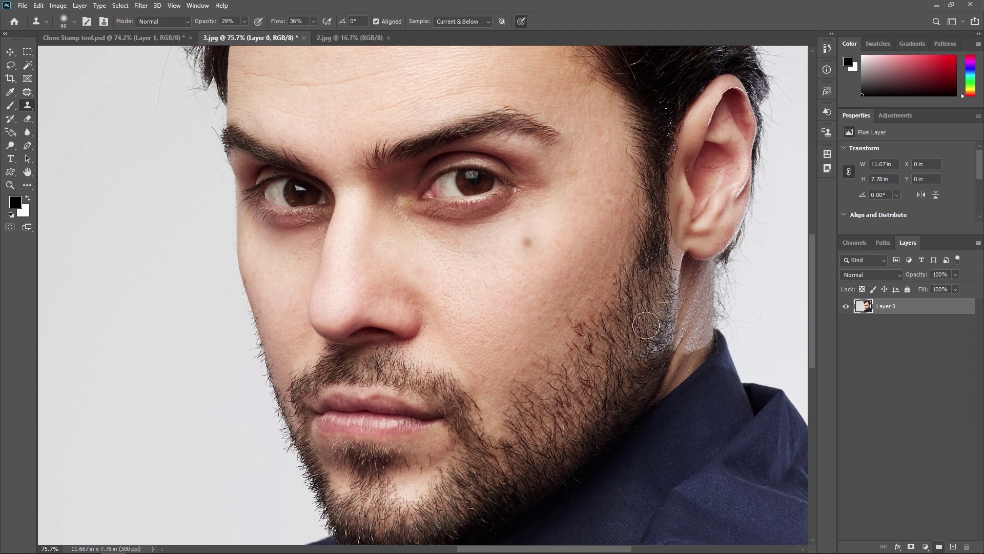
scroll(554, 248, "up", 3)
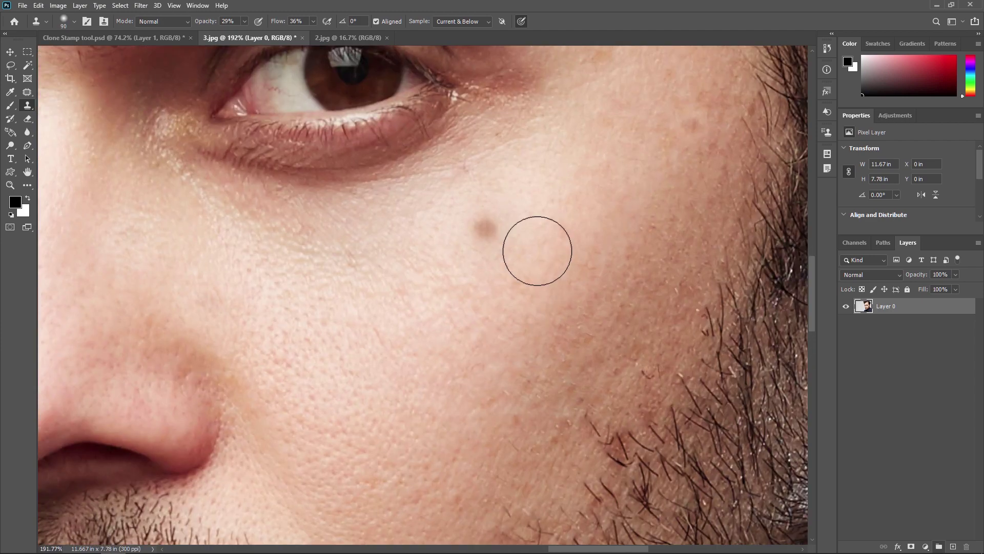
left_click_drag(405, 266, 404, 288)
key("ctrl+shift+z")
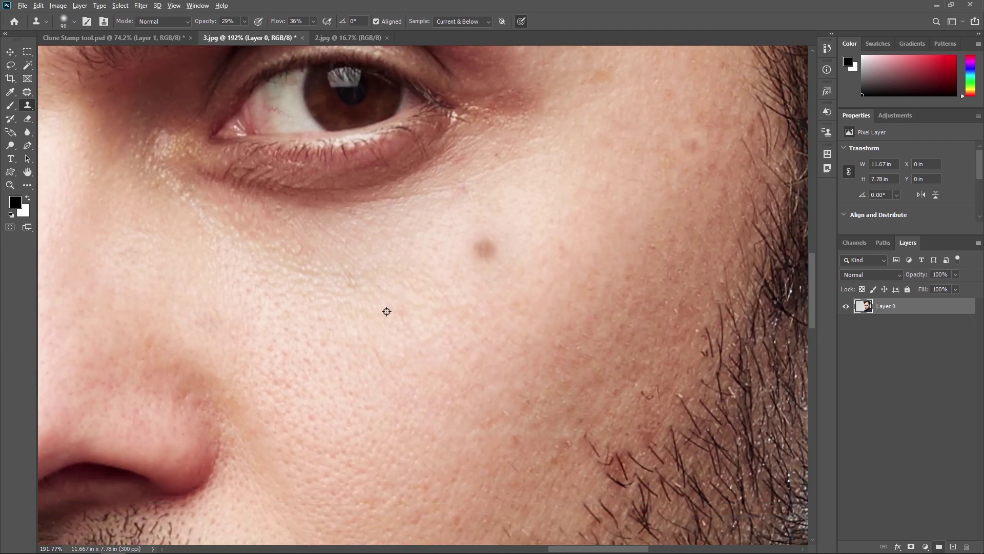
left_click(388, 310, "alt")
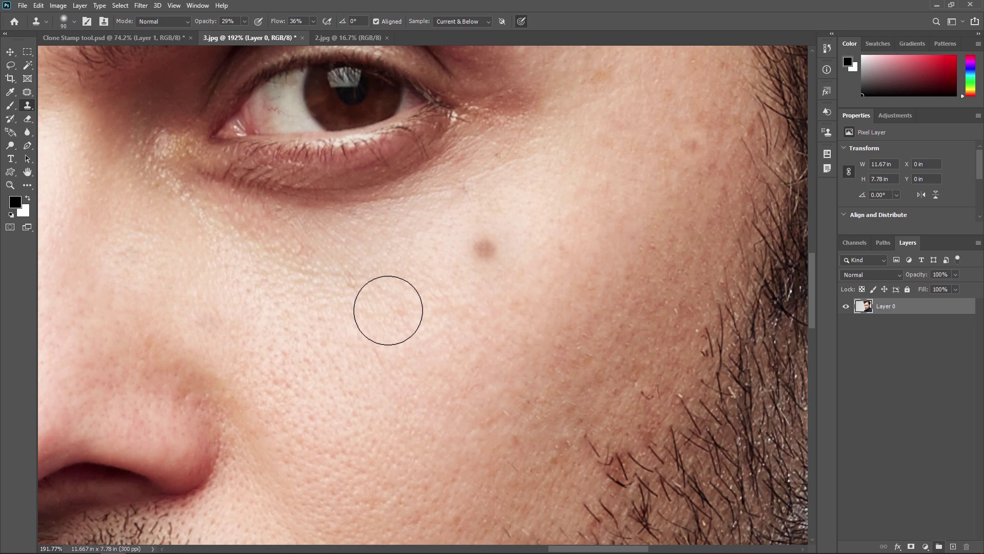
mouse_move(490, 240)
left_mouse_down()
mouse_move(489, 230)
mouse_move(488, 266)
left_mouse_up()
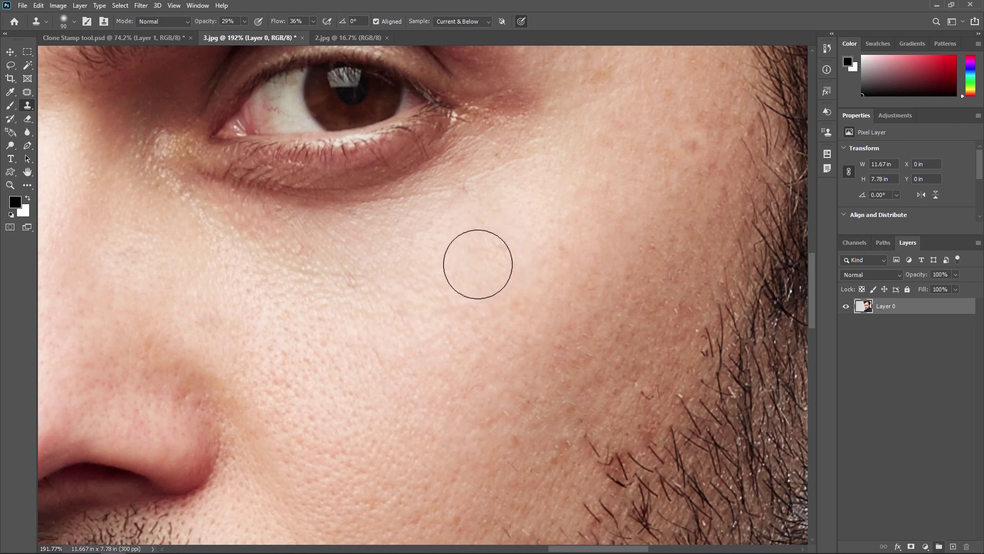
scroll(440, 316, "down", 6)
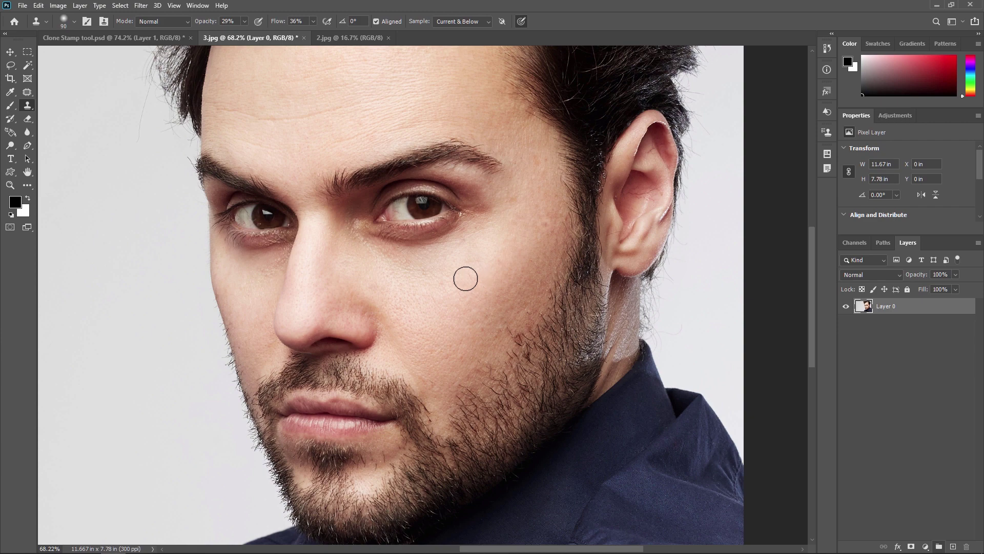
- Switch to the 2.jpg couch photo, fit it to the window, and undo a stray trial dab
scroll(338, 260, "down", 5)
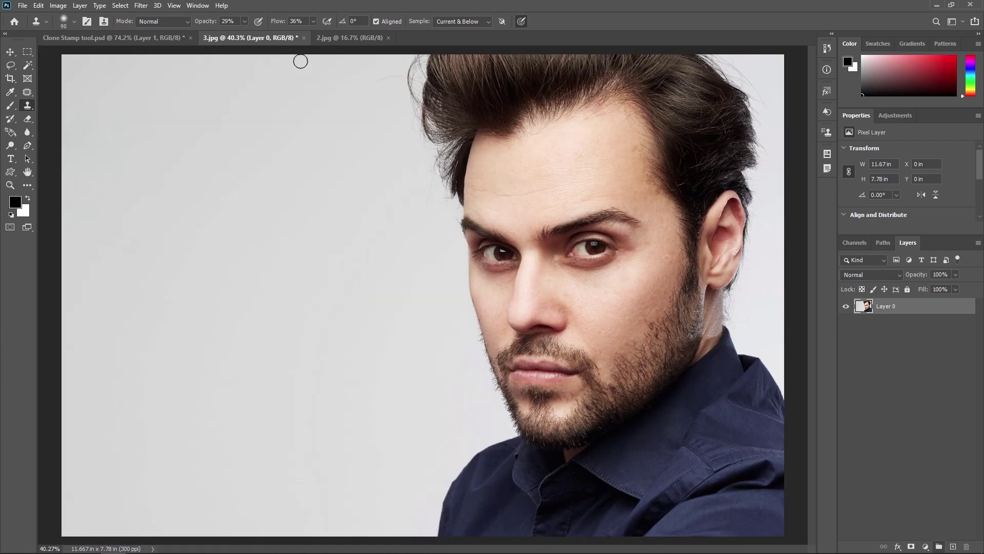
left_click(350, 38)
key("ctrl+0")
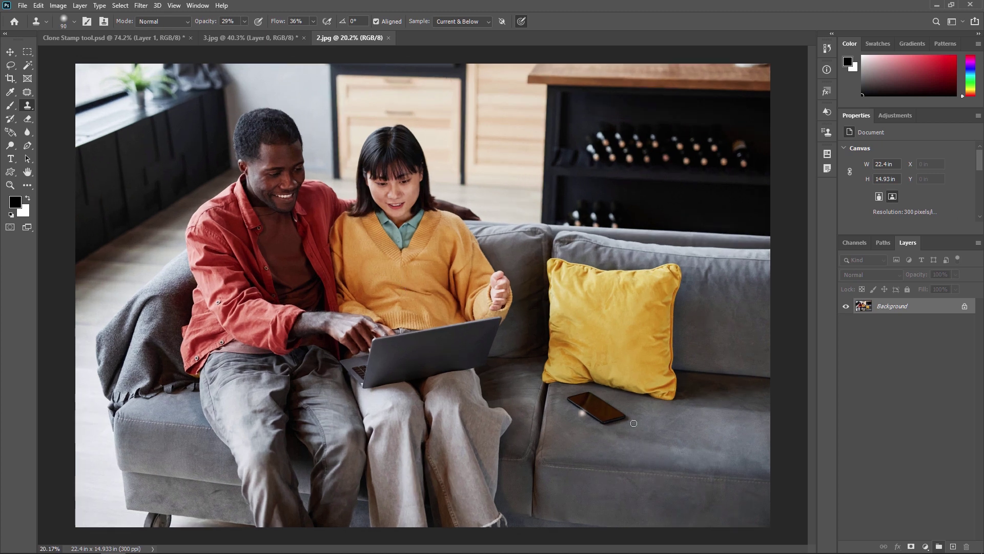
left_click(597, 414)
key("ctrl+z")
- Zoom in on the phone lying on the sofa and reselect the Clone Stamp tool
key("v")
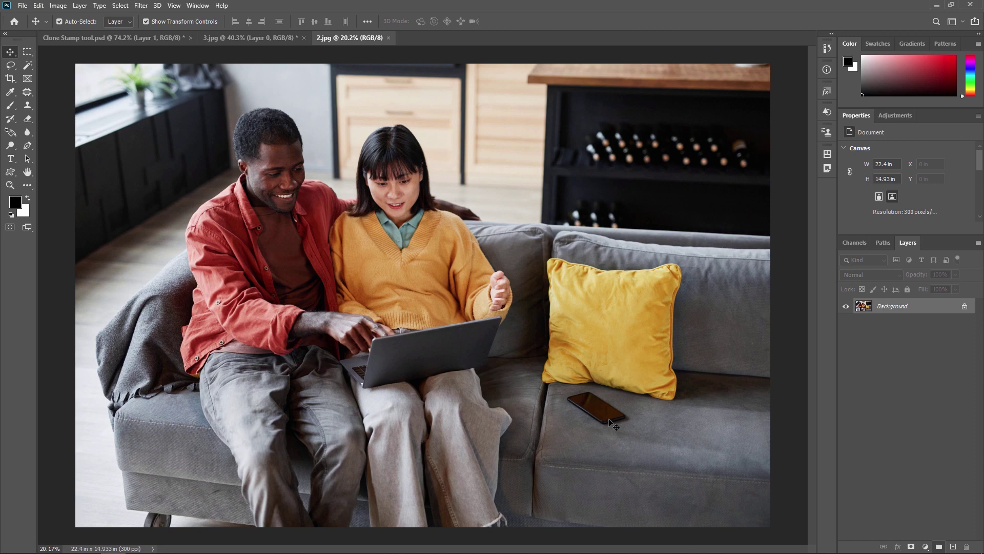
scroll(636, 419, "up", 3)
left_click_drag(636, 419, 424, 364)
scroll(410, 349, "up", 2)
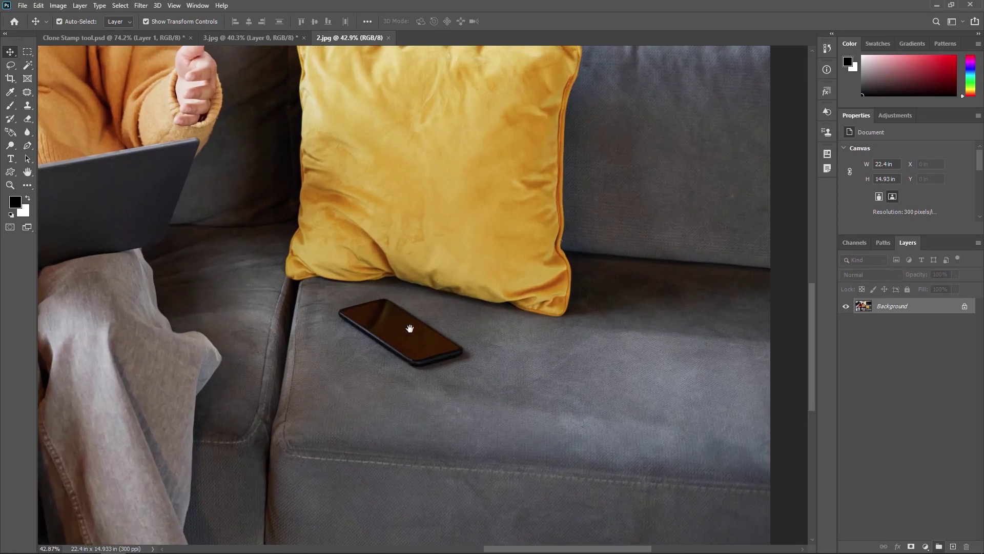
left_click(27, 107)
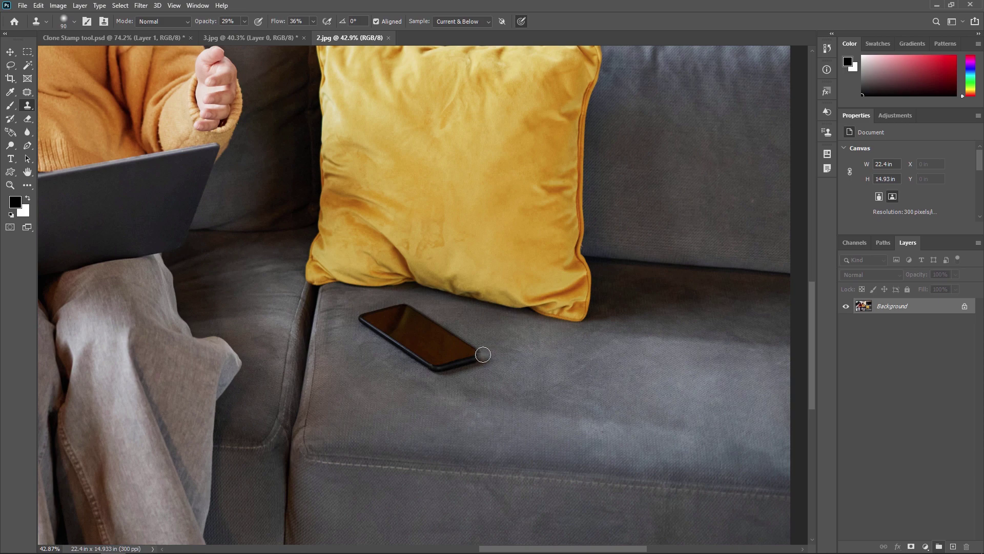
- Sample sofa fabric and paint it over the phone's right corner
scroll(482, 354, "up", 5)
left_click(469, 345)
mouse_move(466, 342)
left_mouse_down()
mouse_move(484, 374)
mouse_move(396, 386)
mouse_move(348, 405)
mouse_move(383, 401)
mouse_move(465, 328)
mouse_move(478, 361)
mouse_move(464, 355)
mouse_move(455, 370)
mouse_move(499, 372)
mouse_move(469, 387)
left_mouse_up()
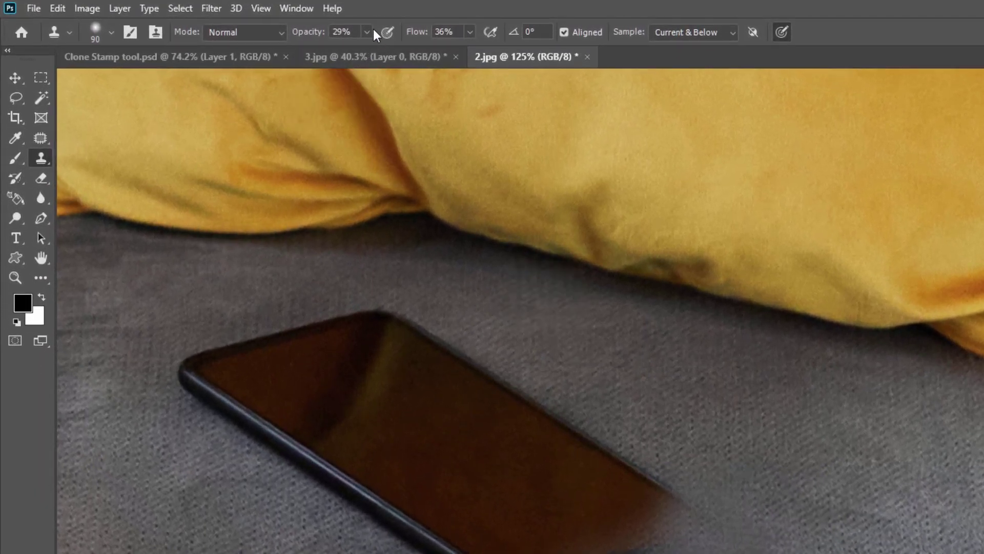
- Set the Clone Stamp opacity to 43% and raise flow to 100%
key("4")
key("3")
left_click(469, 32)
left_click_drag(478, 52, 477, 52)
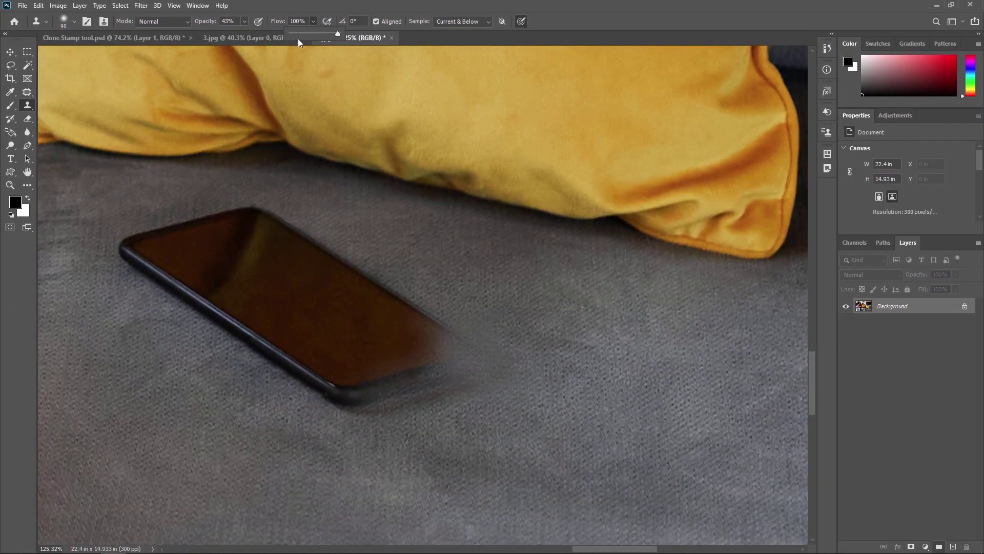
- Set opacity to 100% and clone sofa fabric over the phone's right half
left_click(244, 21)
left_click_drag(244, 33, 273, 34)
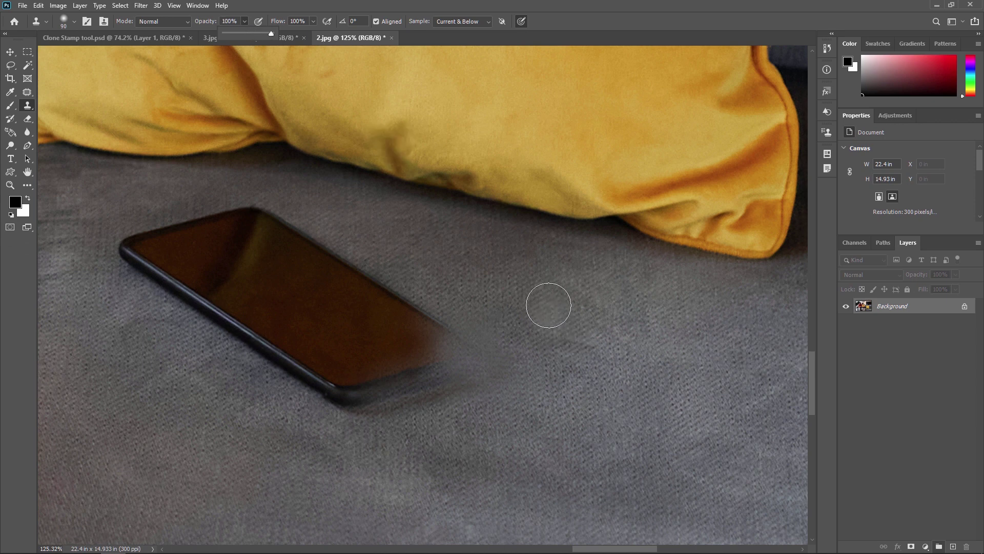
mouse_move(445, 353)
left_mouse_down()
mouse_move(447, 328)
mouse_move(404, 309)
mouse_move(419, 340)
mouse_move(359, 263)
mouse_move(408, 337)
mouse_move(411, 425)
mouse_move(386, 382)
mouse_move(427, 387)
mouse_move(402, 364)
mouse_move(447, 367)
mouse_move(356, 378)
mouse_move(342, 356)
mouse_move(314, 395)
mouse_move(310, 238)
mouse_move(289, 286)
mouse_move(304, 239)
mouse_move(363, 251)
mouse_move(391, 297)
left_mouse_up()
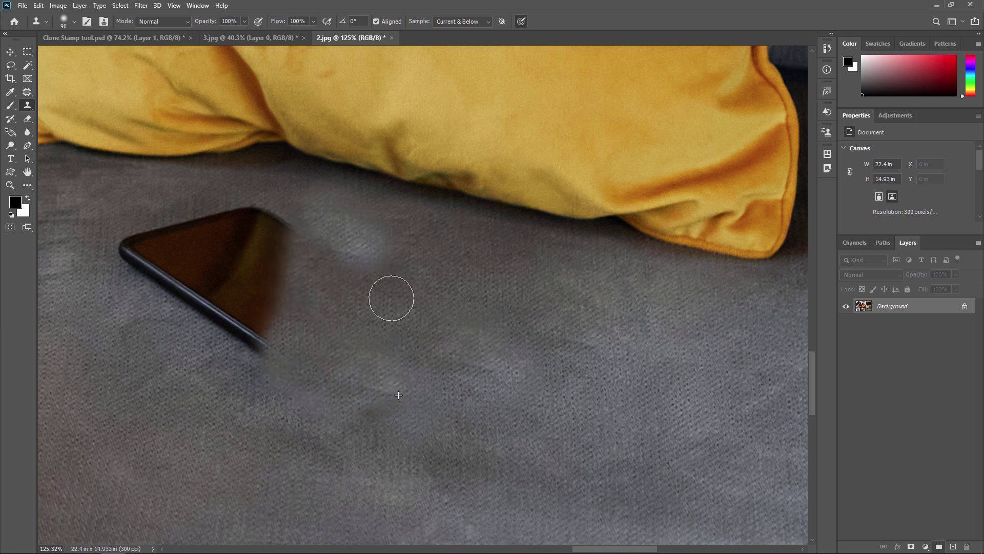
- Paint sofa fabric over the phone's left end, dark lower edge and remaining tip
left_click(103, 298, "alt")
mouse_move(146, 264)
left_mouse_down()
mouse_move(103, 241)
mouse_move(187, 316)
mouse_move(253, 356)
left_mouse_up()
left_click(178, 328, "alt")
mouse_move(151, 248)
left_mouse_down()
mouse_move(166, 237)
mouse_move(137, 257)
mouse_move(180, 290)
mouse_move(162, 277)
mouse_move(179, 256)
mouse_move(228, 305)
mouse_move(170, 230)
mouse_move(197, 246)
mouse_move(202, 297)
mouse_move(268, 318)
mouse_move(180, 214)
mouse_move(243, 234)
mouse_move(267, 229)
mouse_move(286, 280)
mouse_move(295, 273)
mouse_move(312, 308)
left_mouse_up()
- Review the phone-free 2.jpg sofa, check the 3.jpg portrait, then return to Clone Stamp tool.psd
scroll(396, 312, "down", 5)
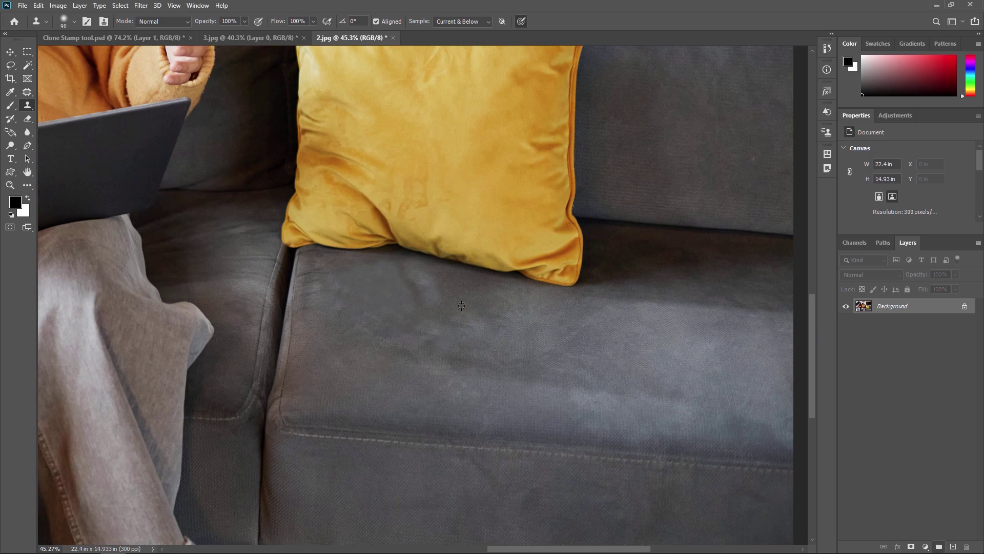
scroll(461, 306, "down", 4)
scroll(578, 373, "up", 1)
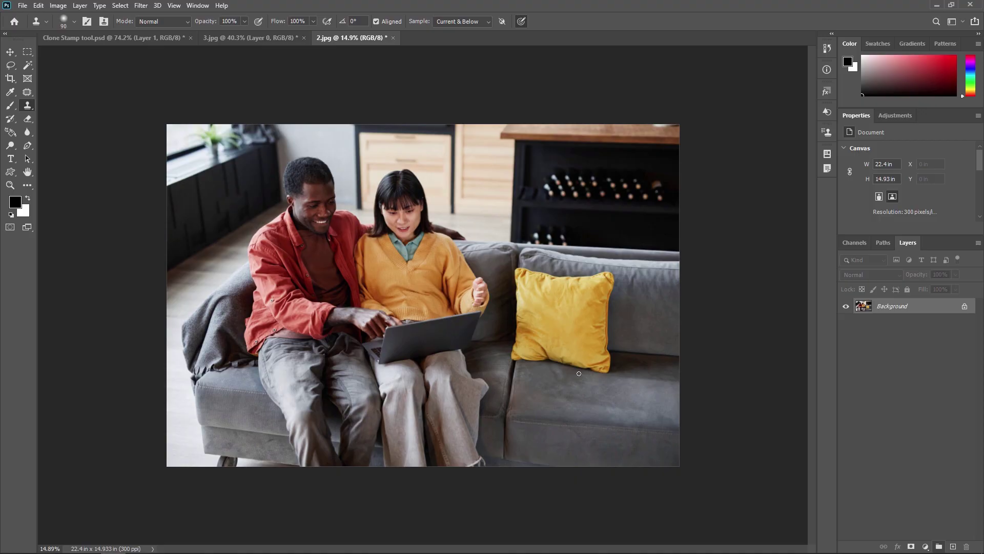
scroll(578, 373, "up", 1)
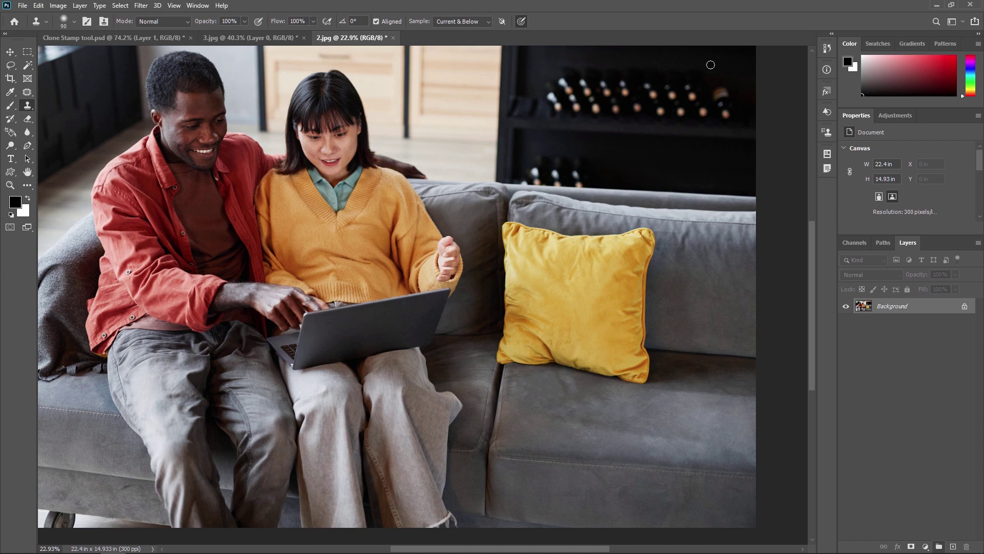
scroll(460, 183, "down", 2)
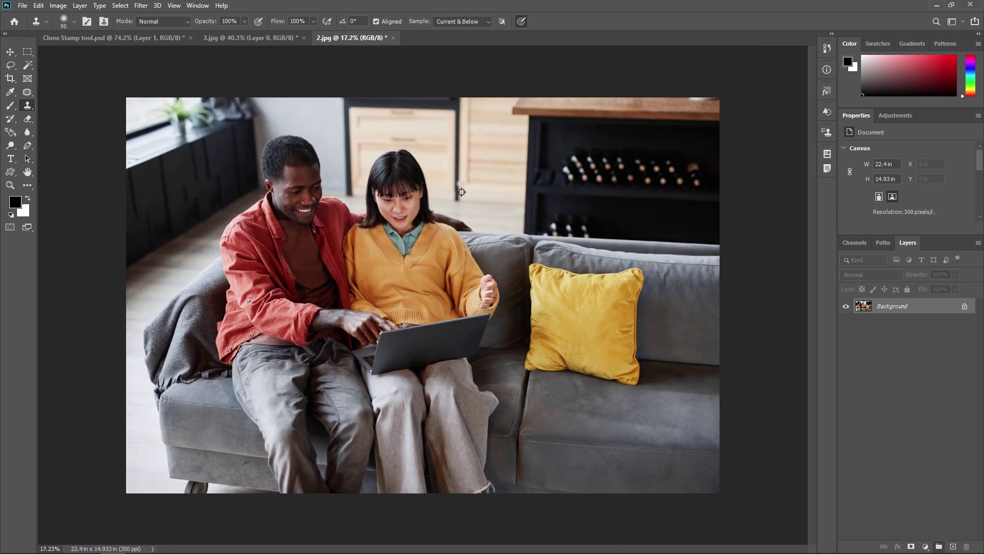
scroll(460, 183, "up", 1)
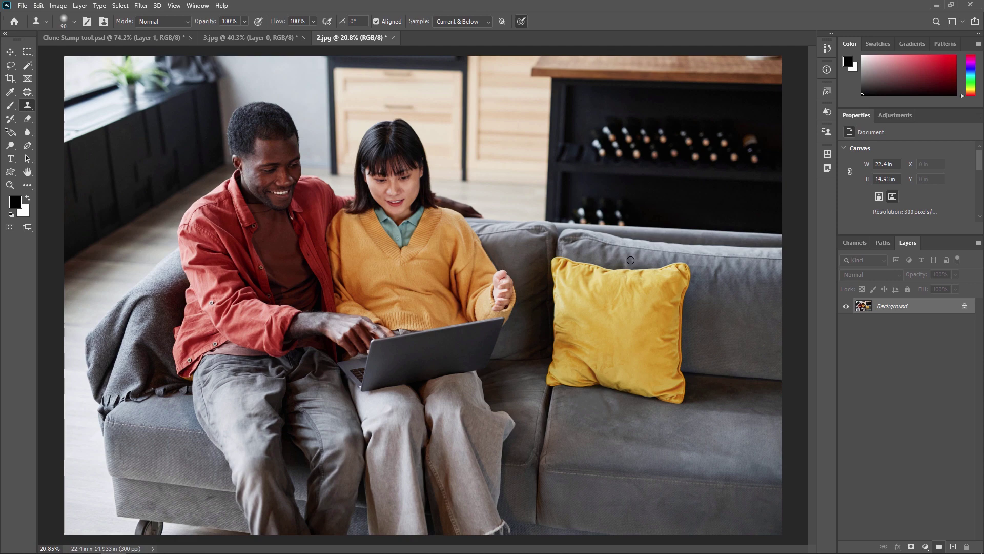
left_click(241, 37)
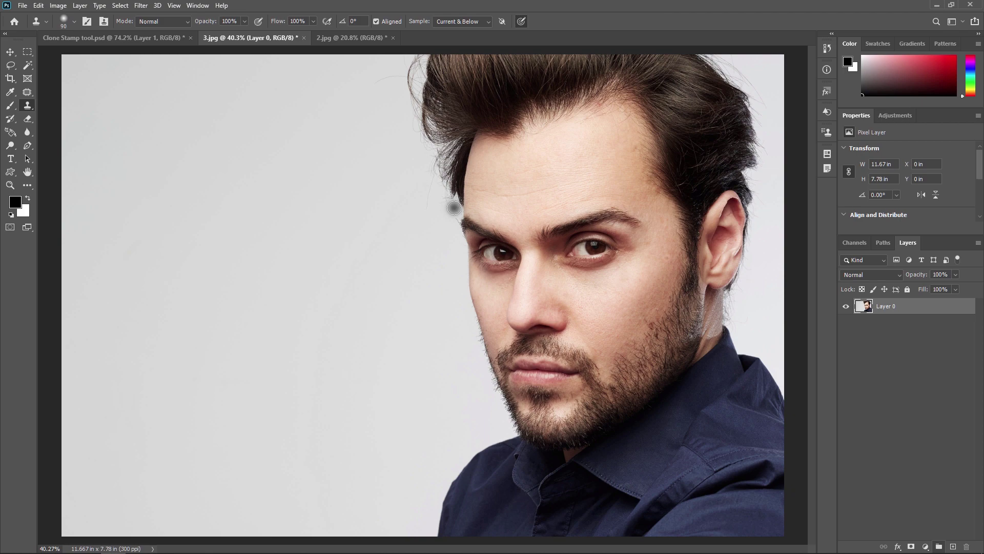
left_click(161, 41)
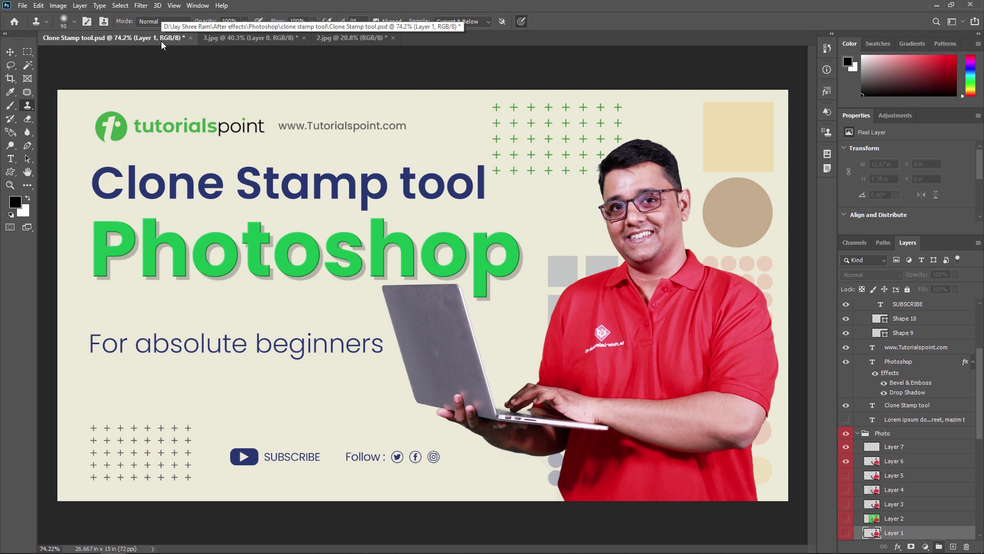